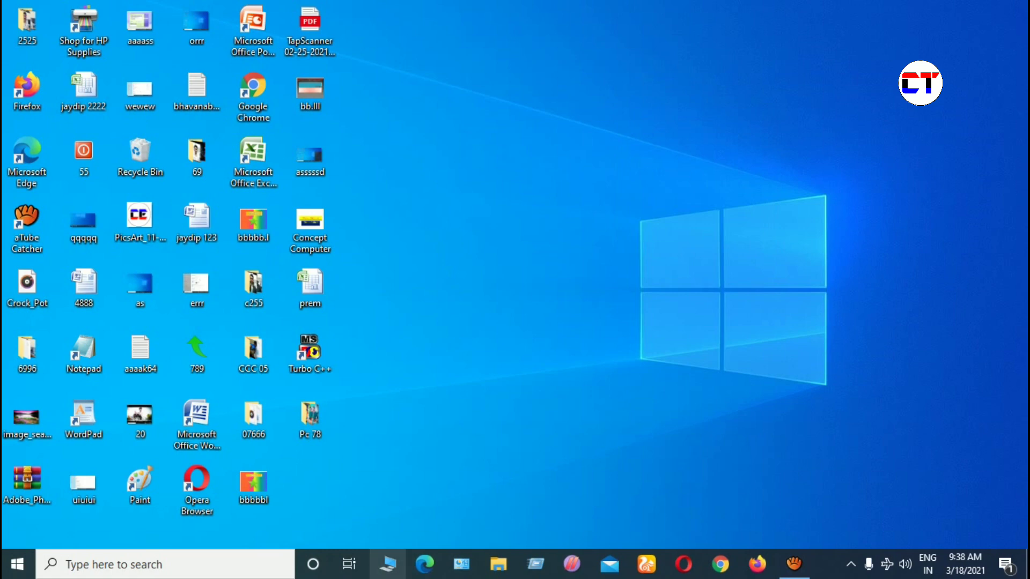
Open the Video folder on USB Drive (D:) from This PC.
left_click(387, 564)
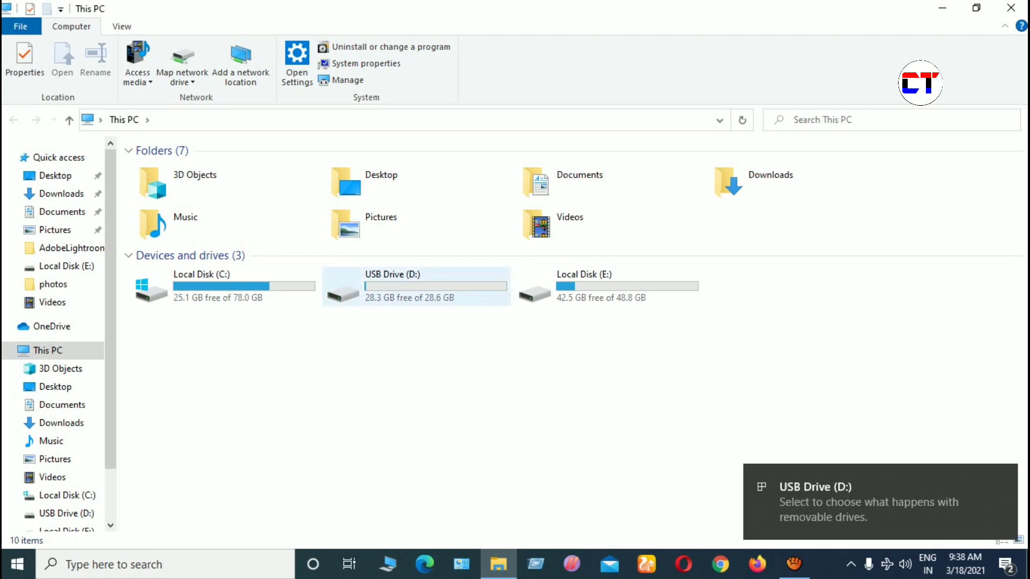
double_click(407, 286)
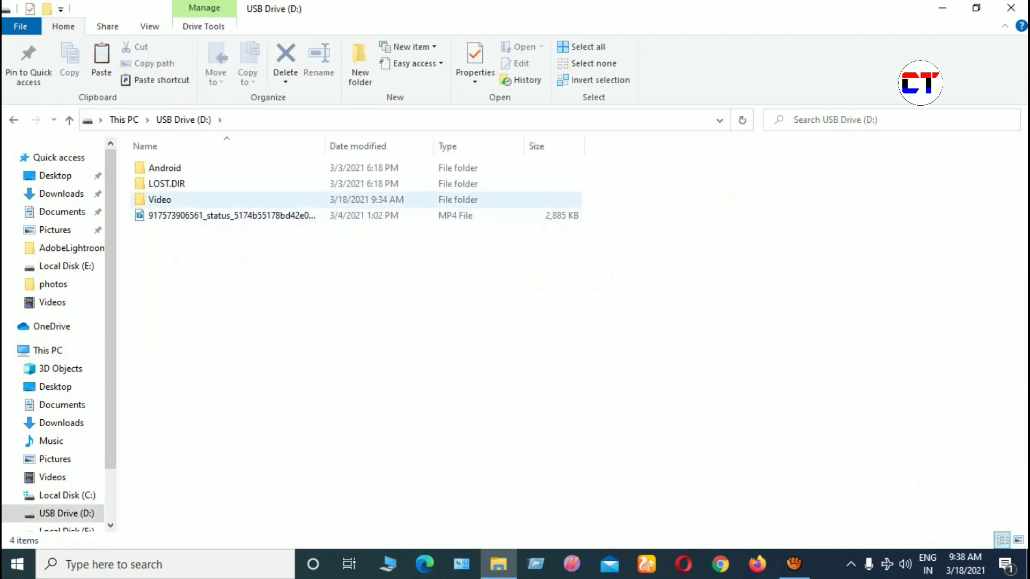
double_click(159, 199)
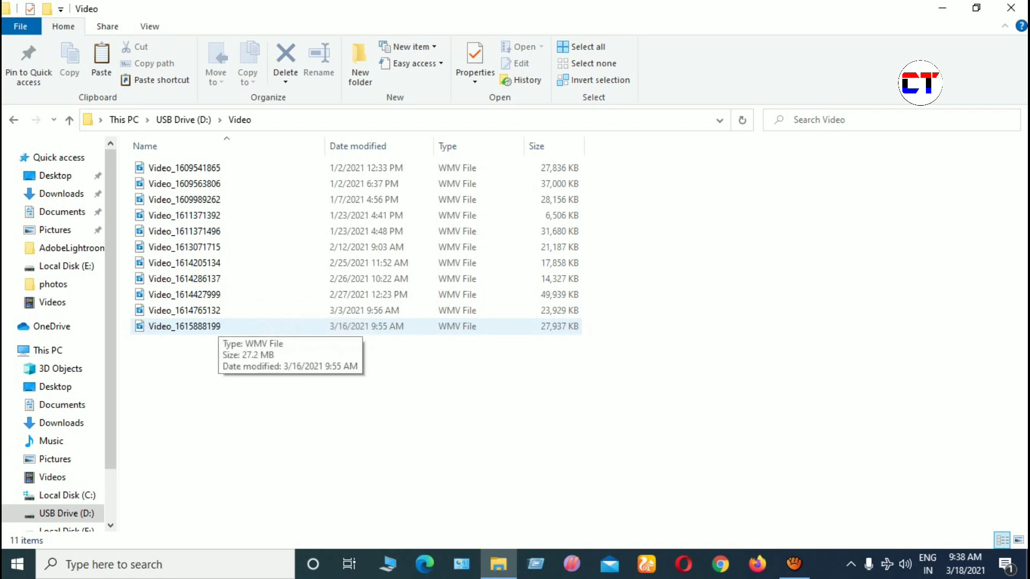
left_click(215, 326)
left_click(185, 279, "ctrl")
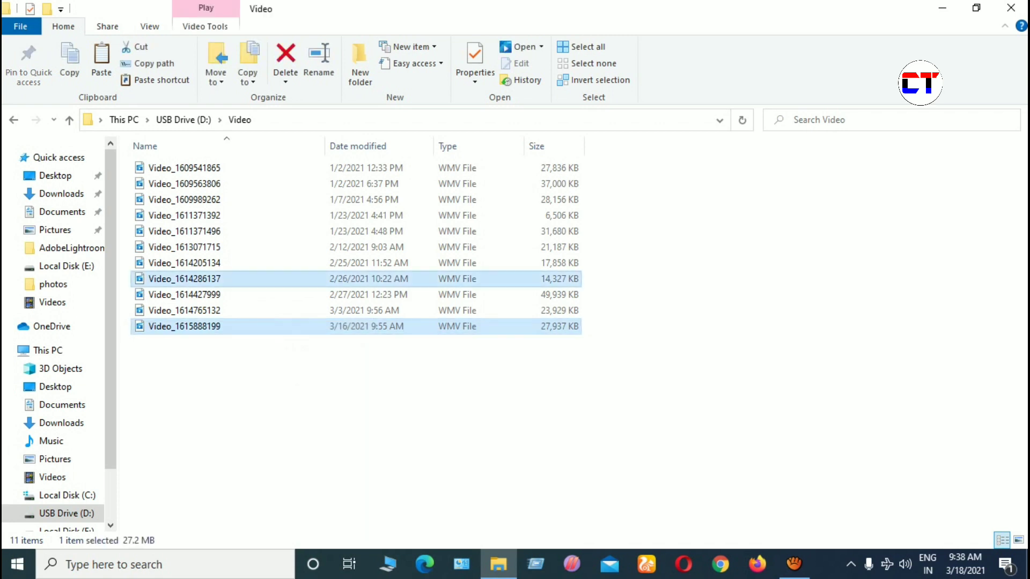
left_click(185, 215, "ctrl")
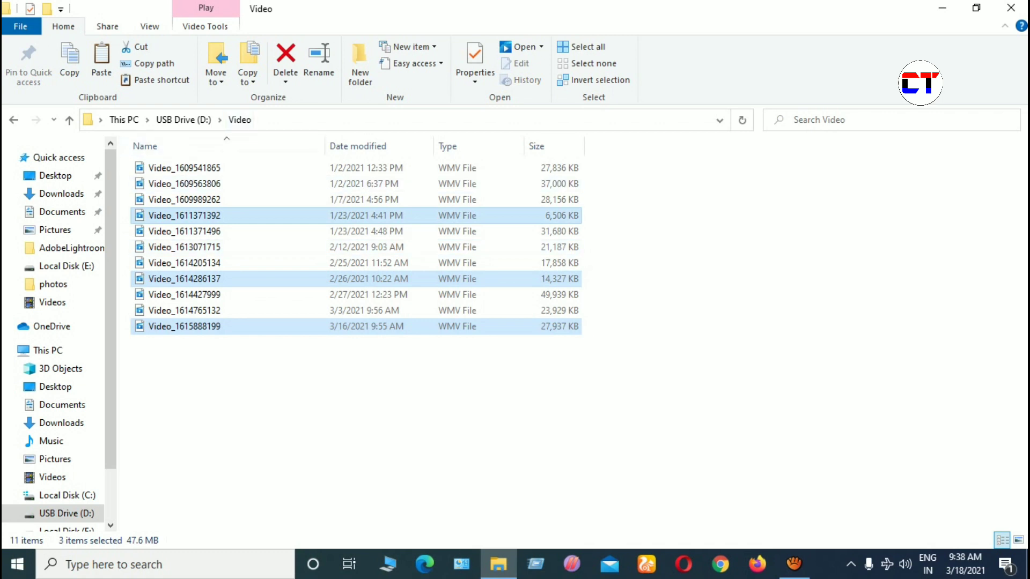
left_click(184, 184, "ctrl")
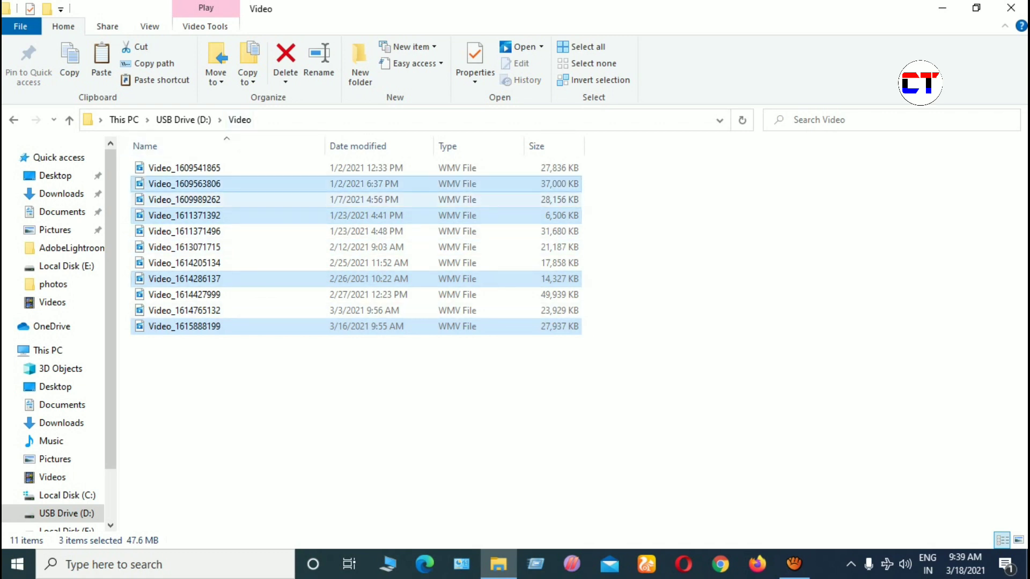
left_click(456, 386)
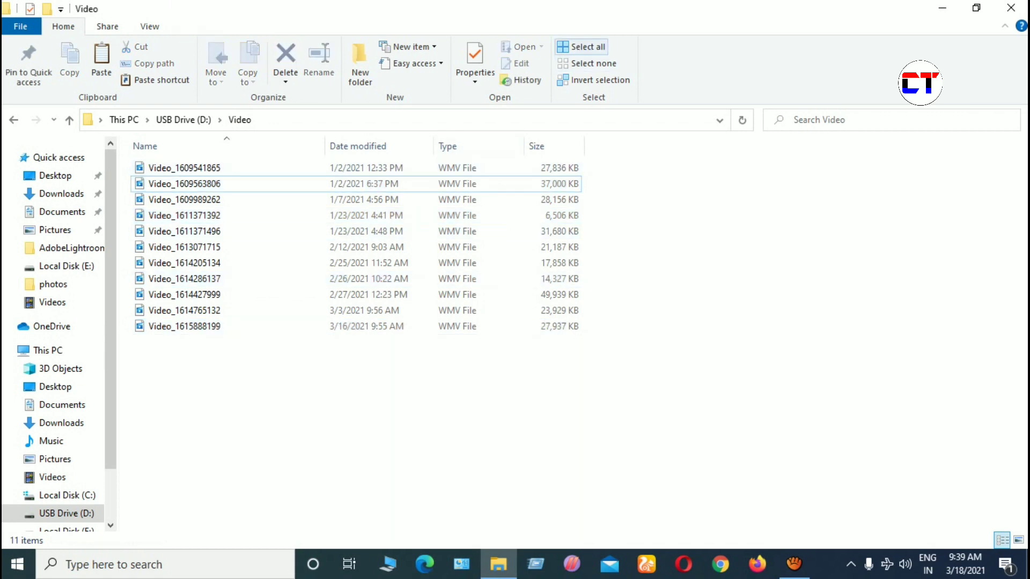
Select all the videos in the USB drive's Video folder and copy them.
left_click(582, 47)
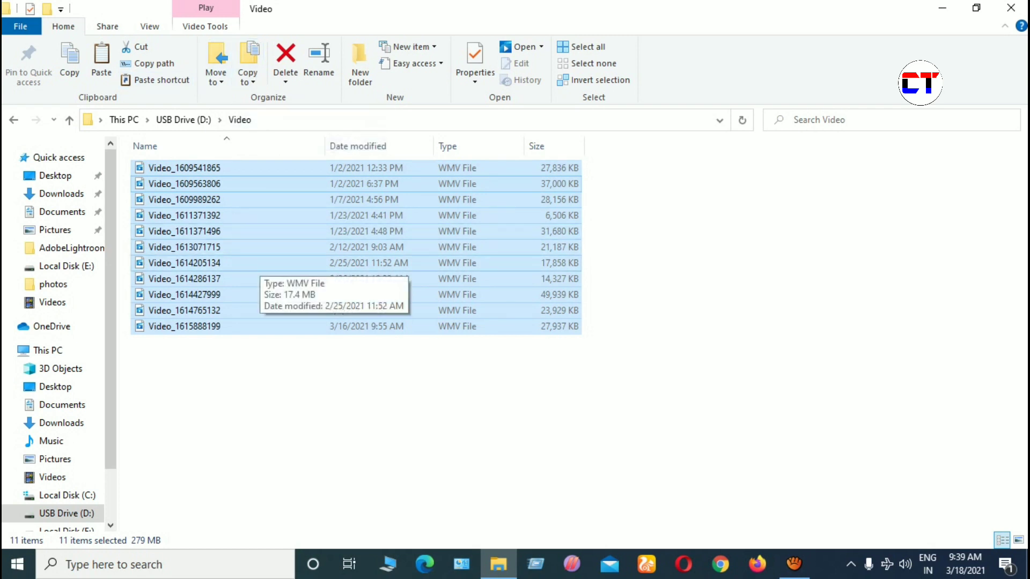
left_click(248, 63)
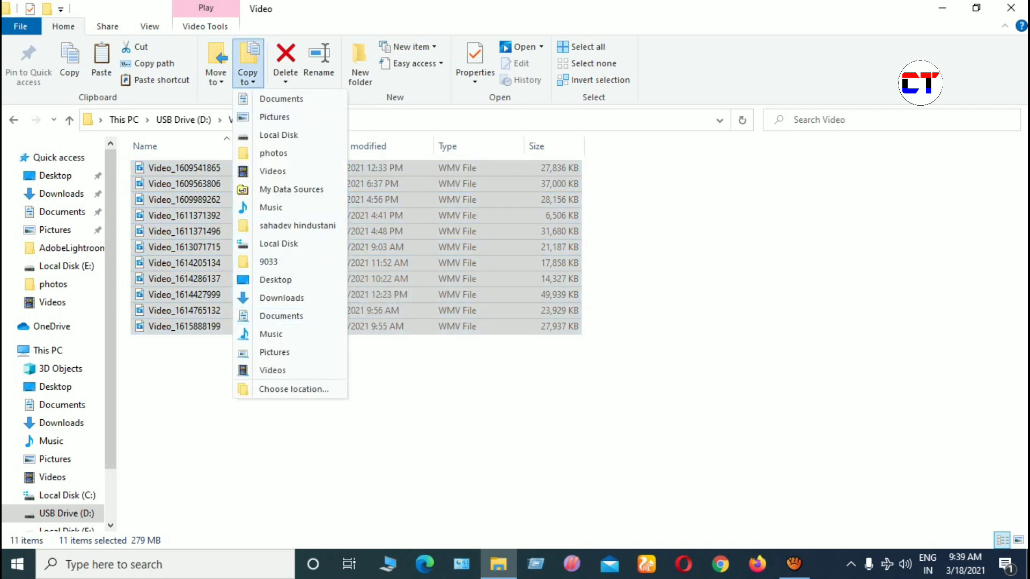
key("Escape")
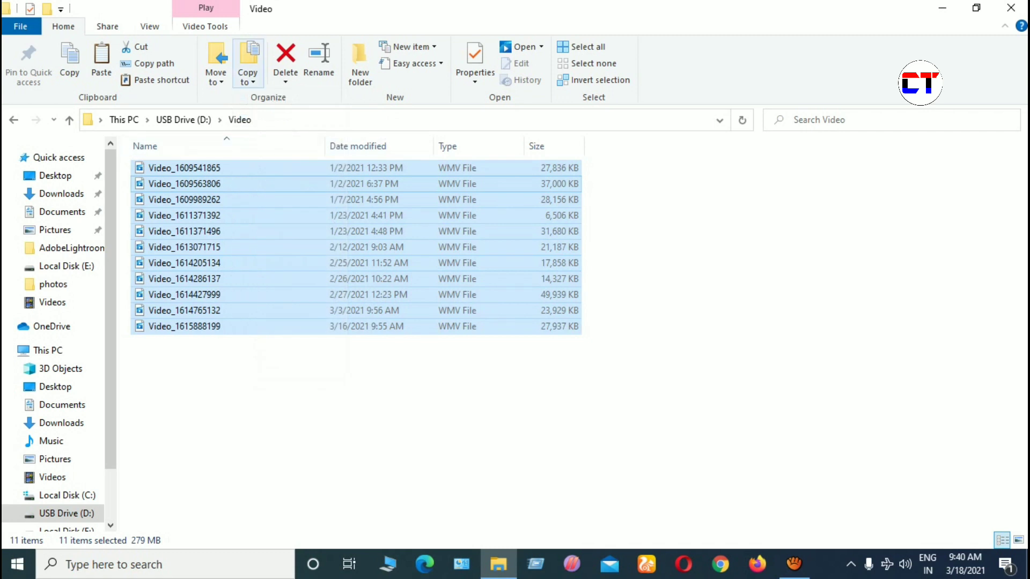
left_click(248, 63)
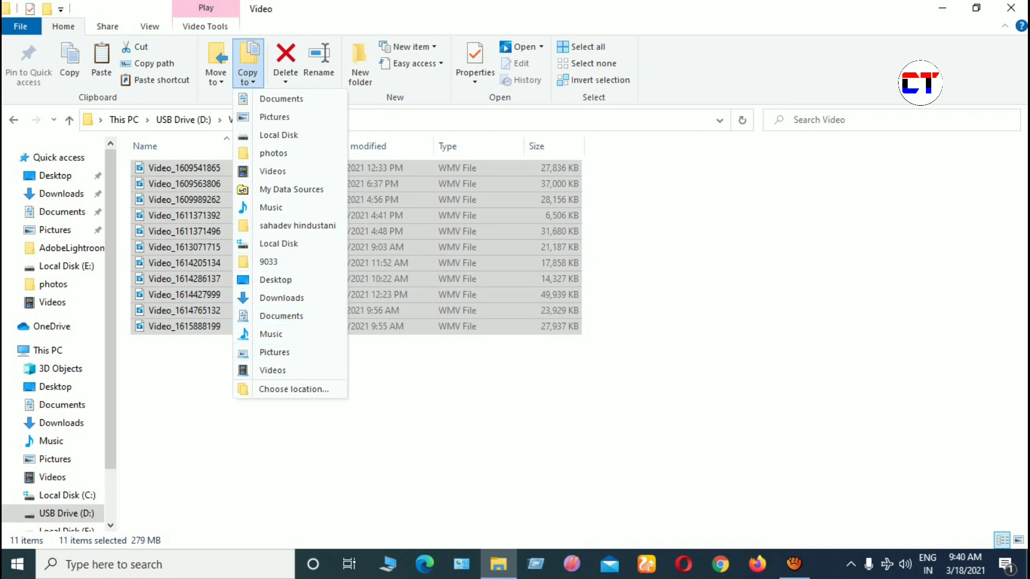
key("Escape")
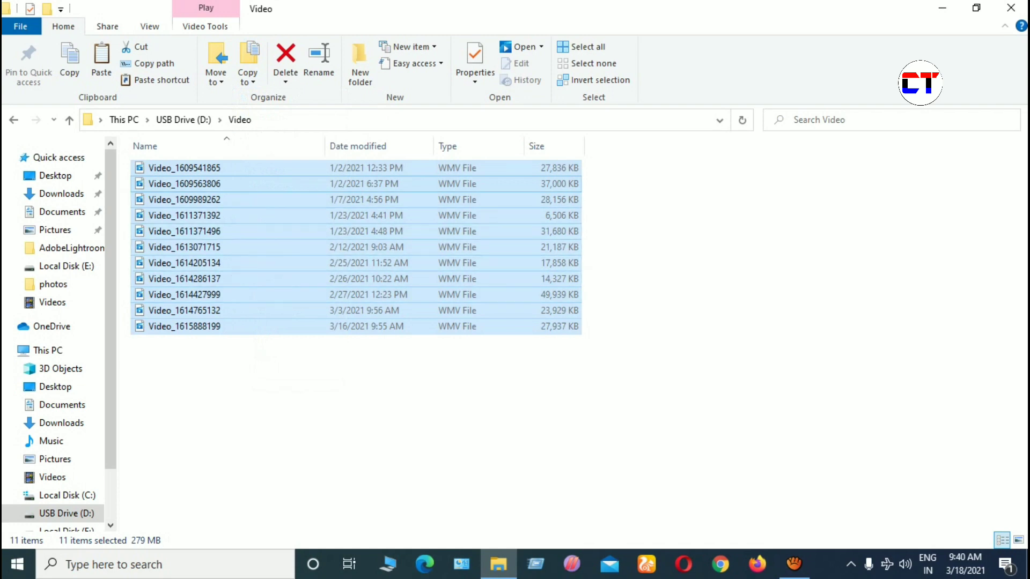
Minimize the folder window and create a new desktop folder named "Video Pc".
left_click(943, 8)
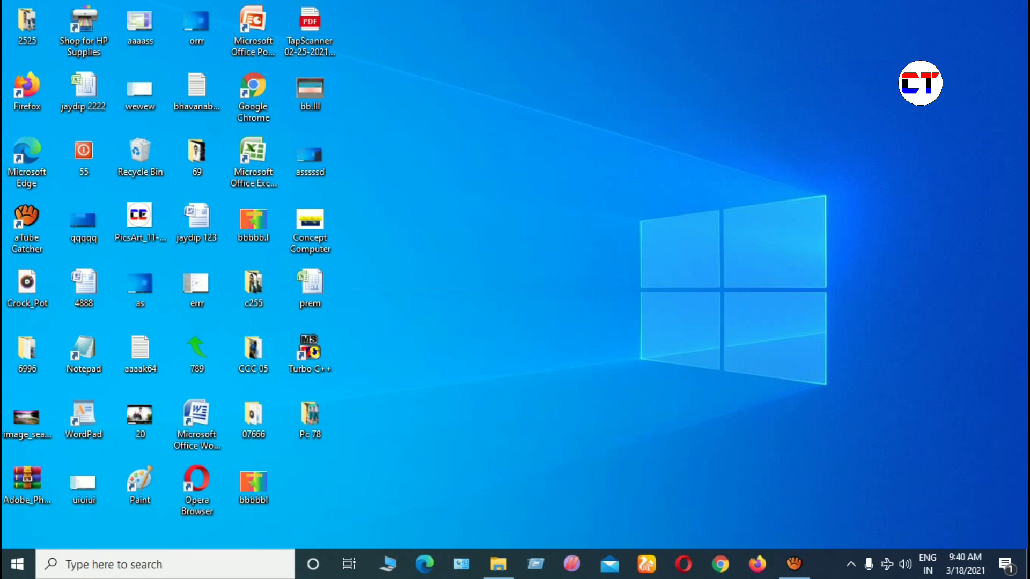
right_click(734, 56)
mouse_move(794, 177)
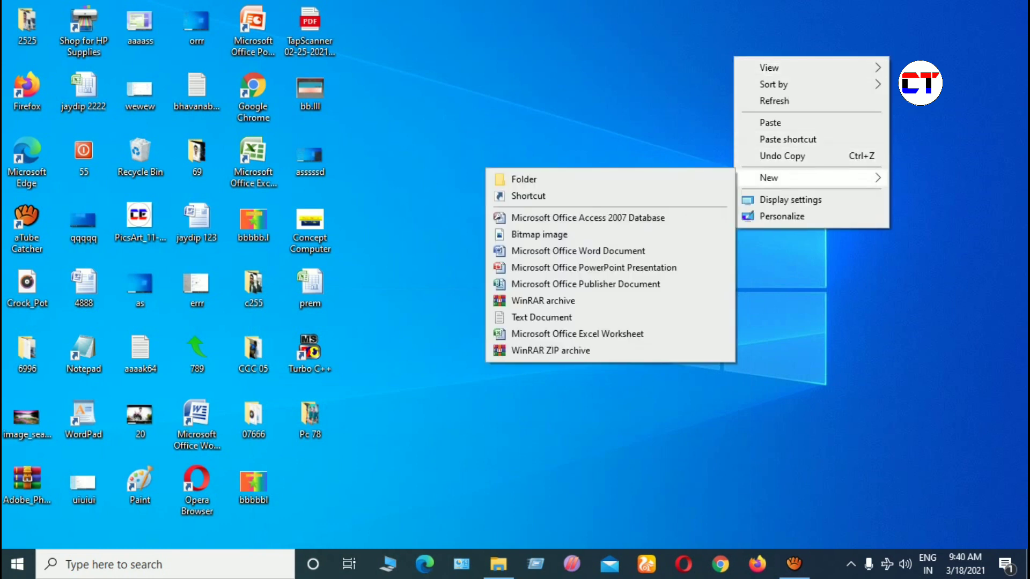
left_click(524, 179)
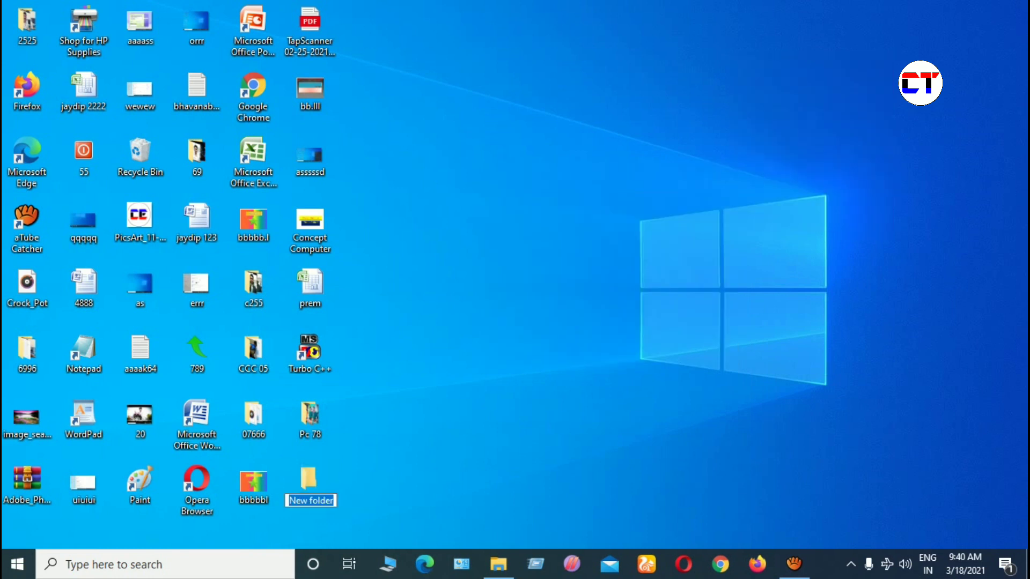
key("BackSpace")
type("V")
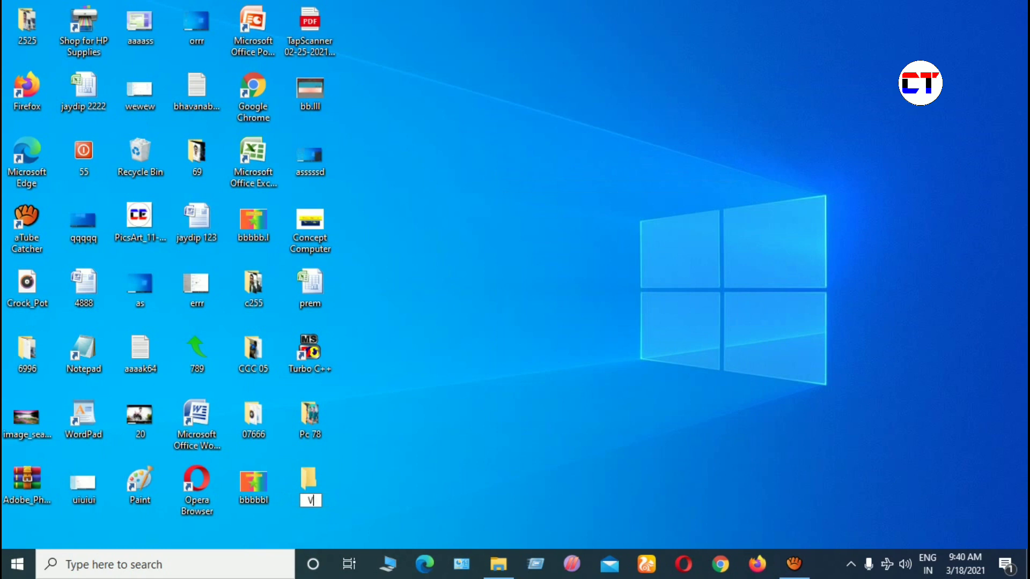
type("ideo Pv")
key("BackSpace")
type("c")
key("Return")
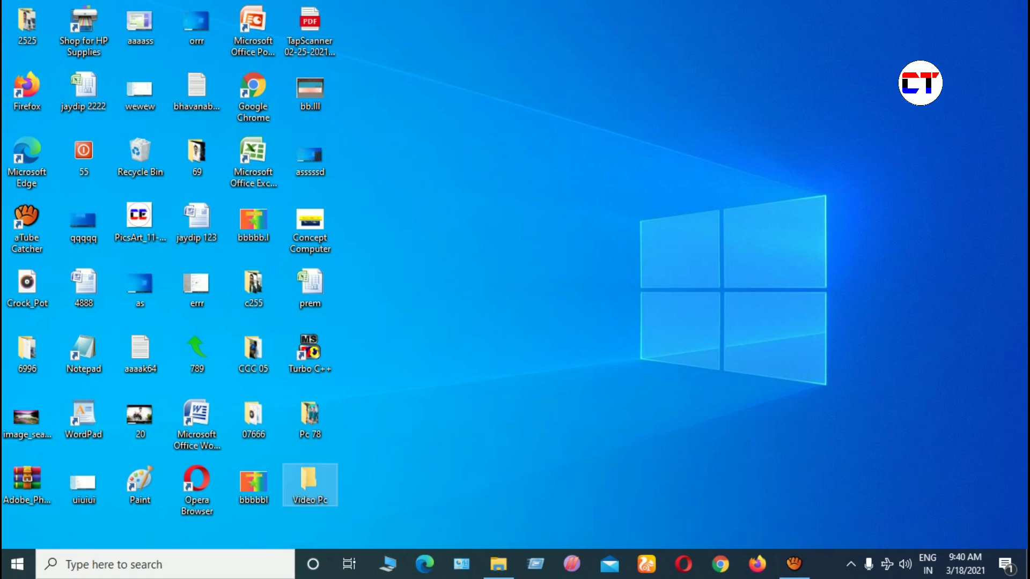
Turn off automatic arrangement of the desktop icons and move the Video Pc folder to the empty middle of the desktop.
left_click_drag(310, 483, 568, 261)
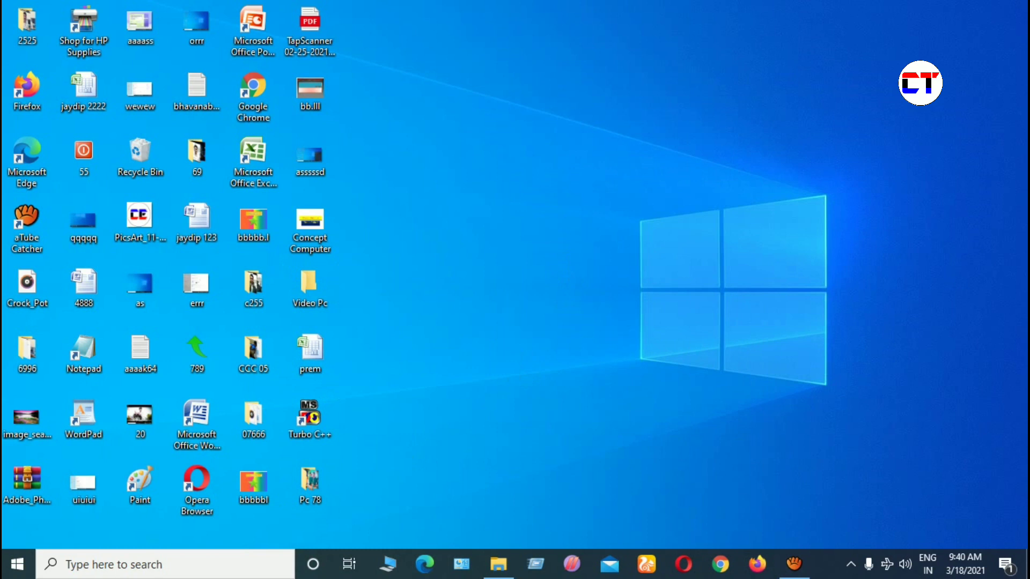
right_click(467, 227)
mouse_move(494, 237)
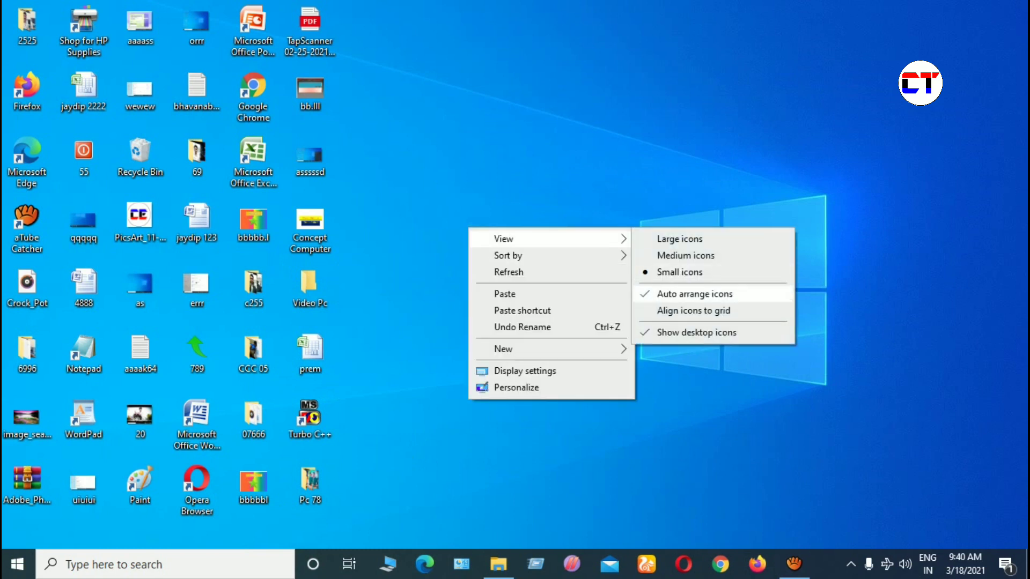
left_click(694, 294)
left_click_drag(309, 283, 608, 244)
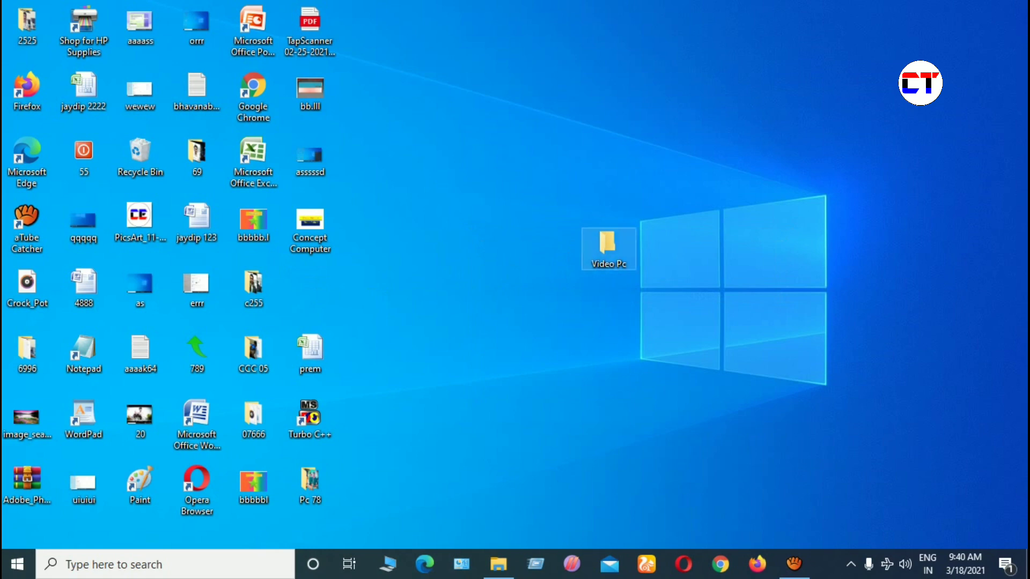
Paste the copied videos into the Video Pc folder and close its window.
key("Return")
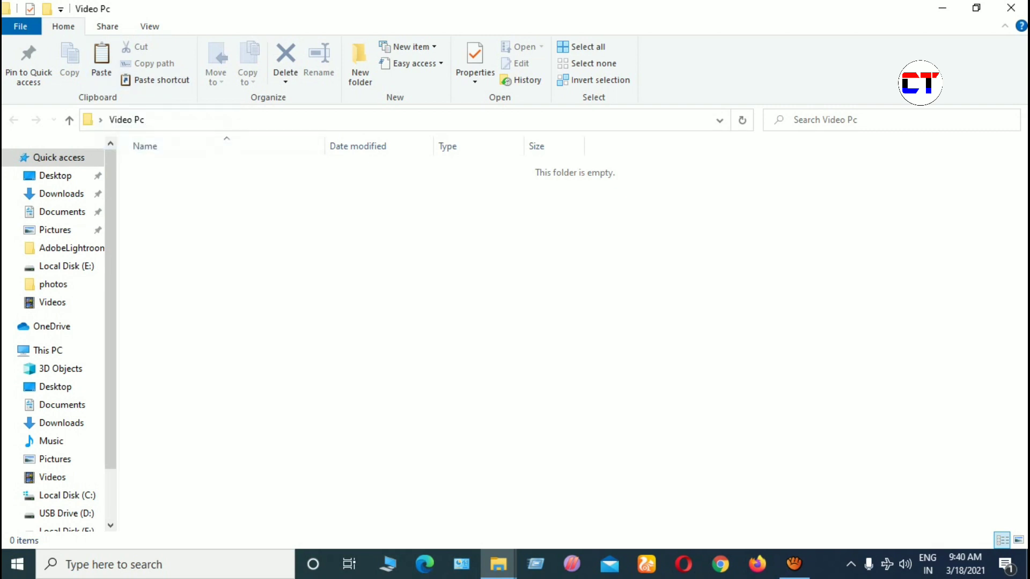
left_click(101, 63)
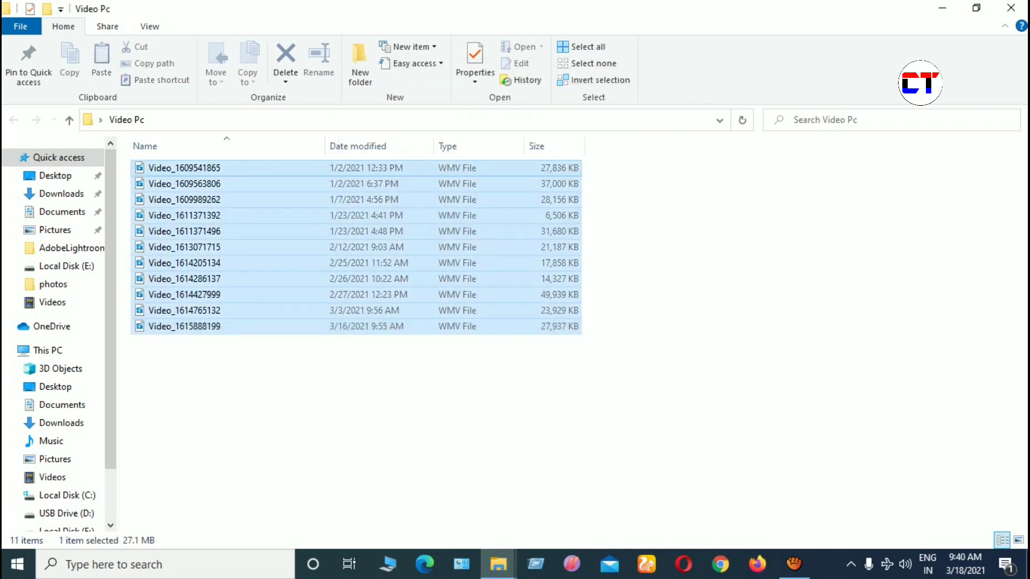
left_click(376, 354)
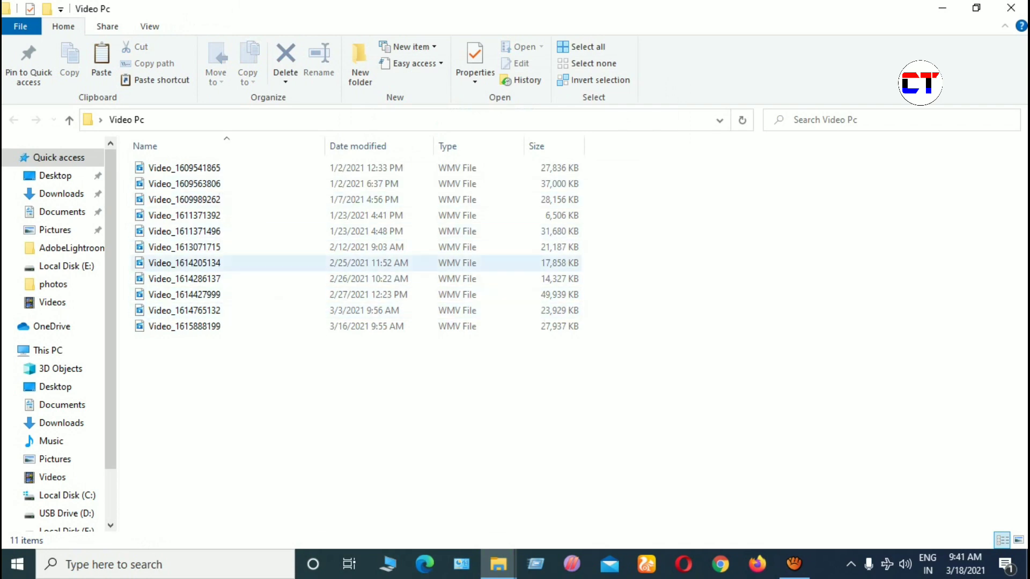
left_click(1011, 8)
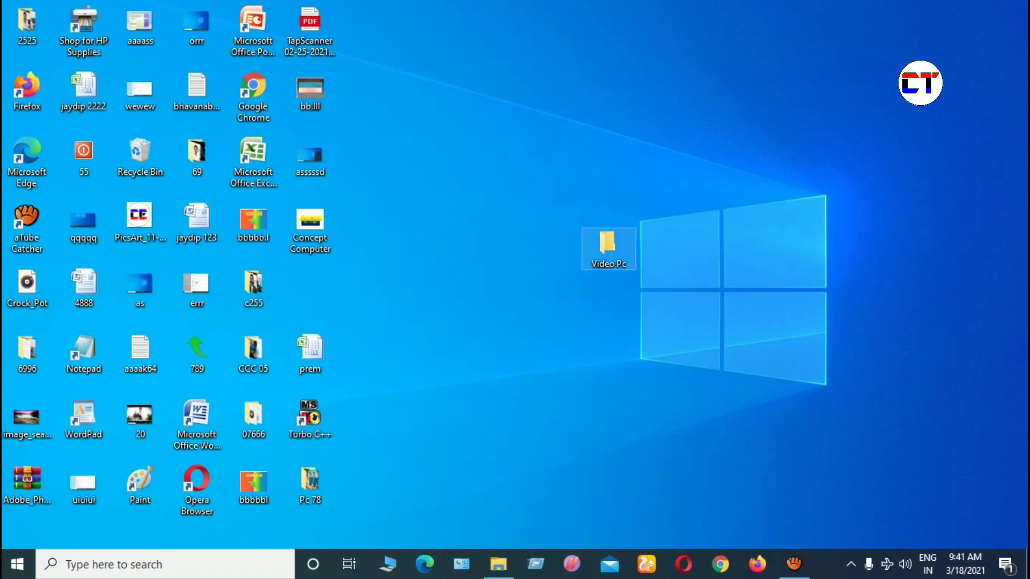
Check the videos in the desktop's Video Pc folder and in the Video folder on USB Drive (D:), closing both windows.
double_click(608, 245)
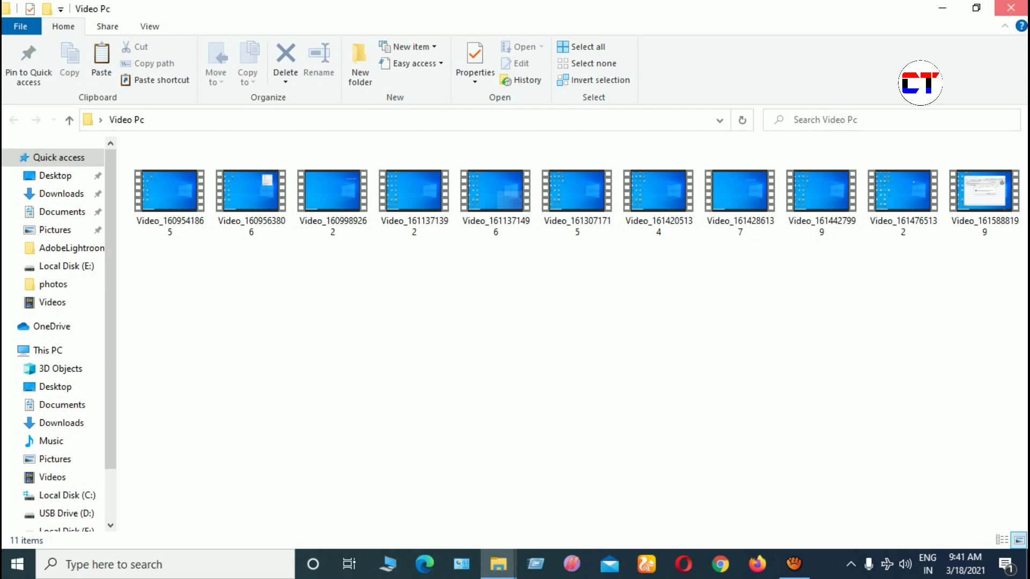
left_click(1012, 8)
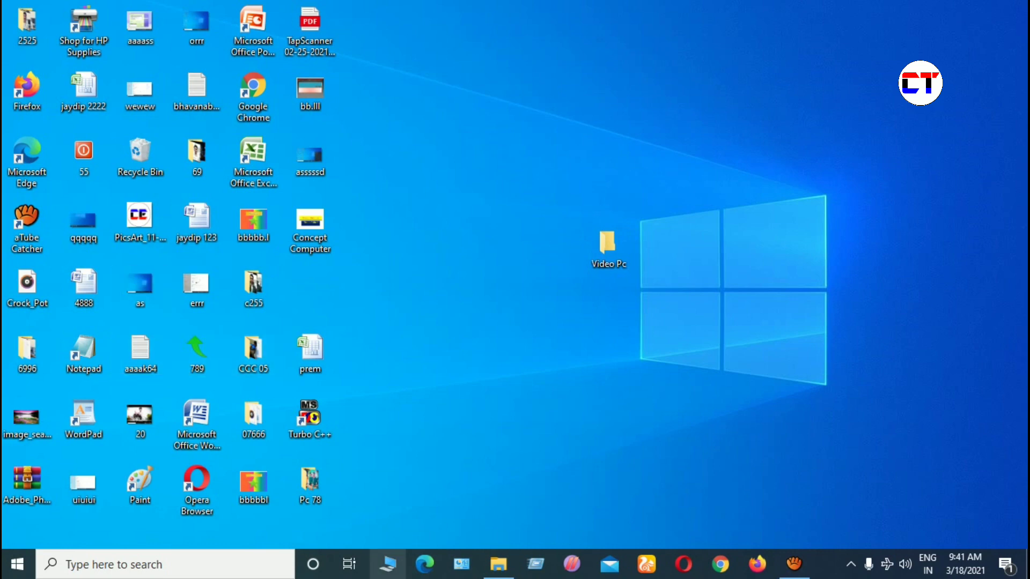
left_click(388, 563)
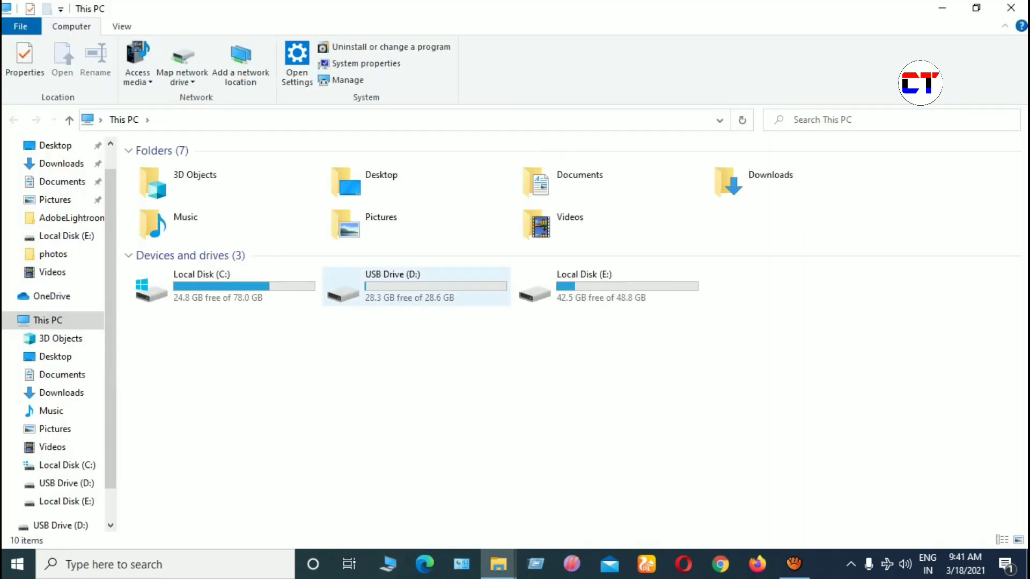
double_click(344, 290)
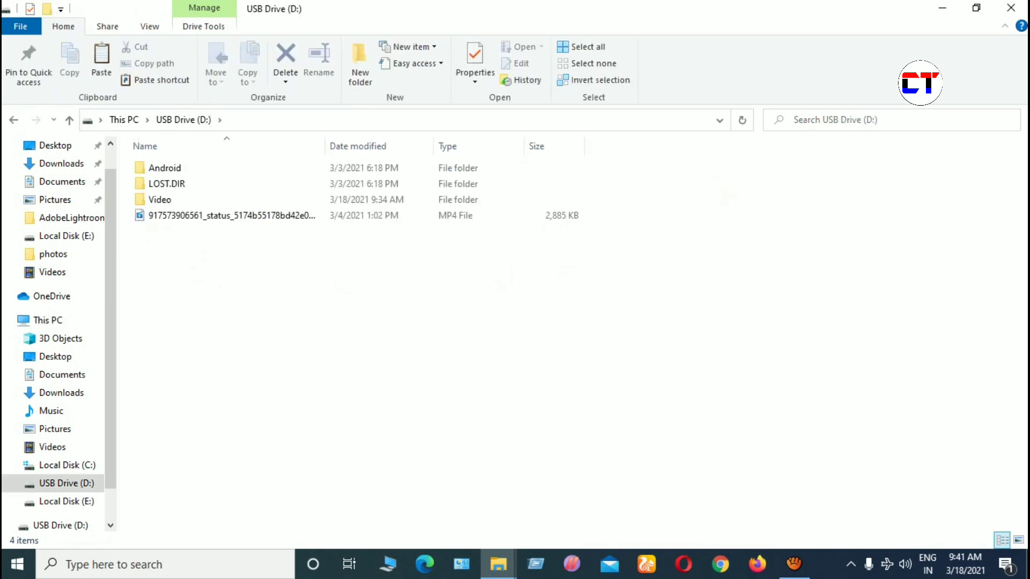
double_click(161, 200)
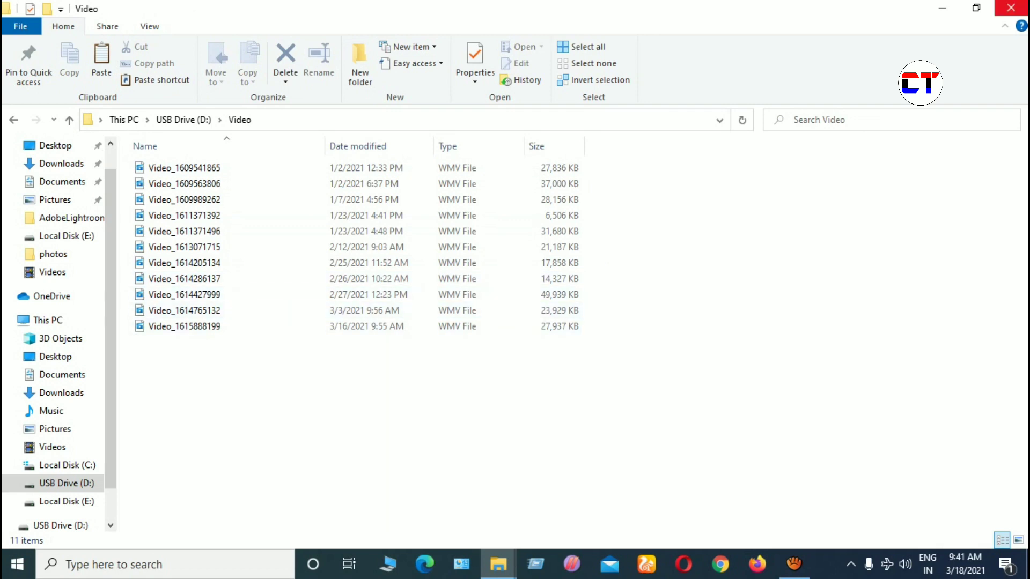
left_click(1011, 8)
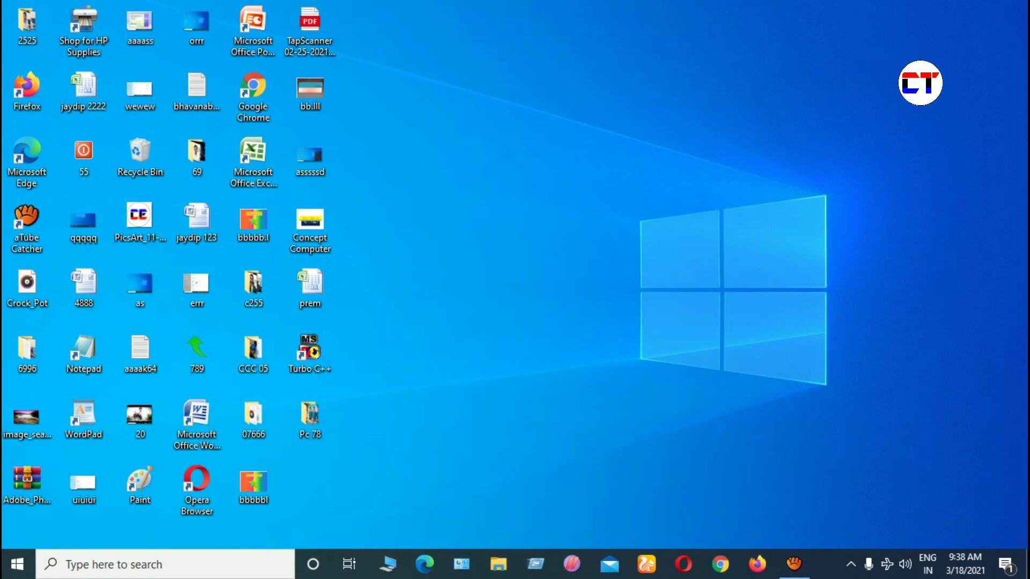
Refresh the desktop.
right_click(617, 84)
left_click(657, 128)
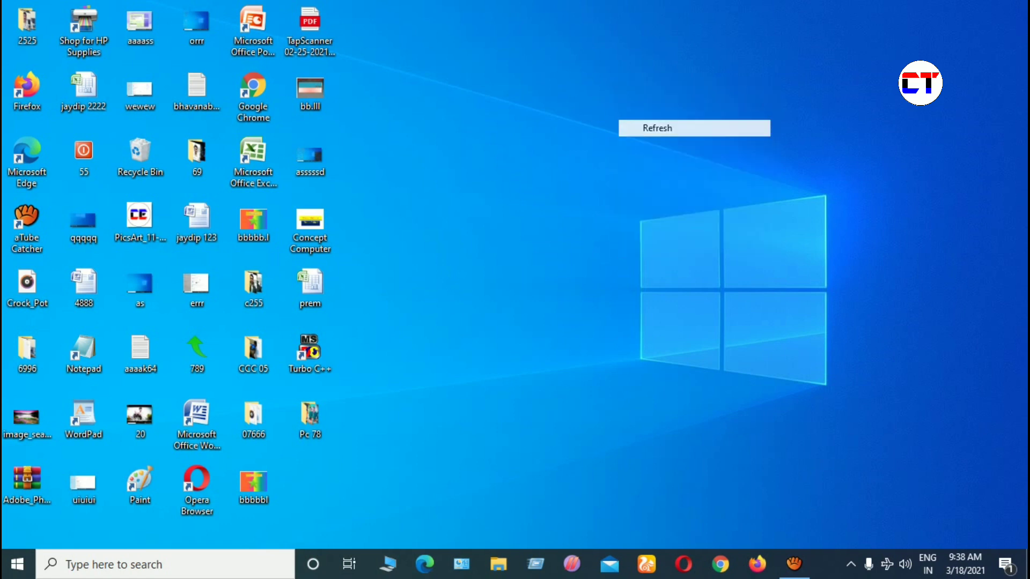